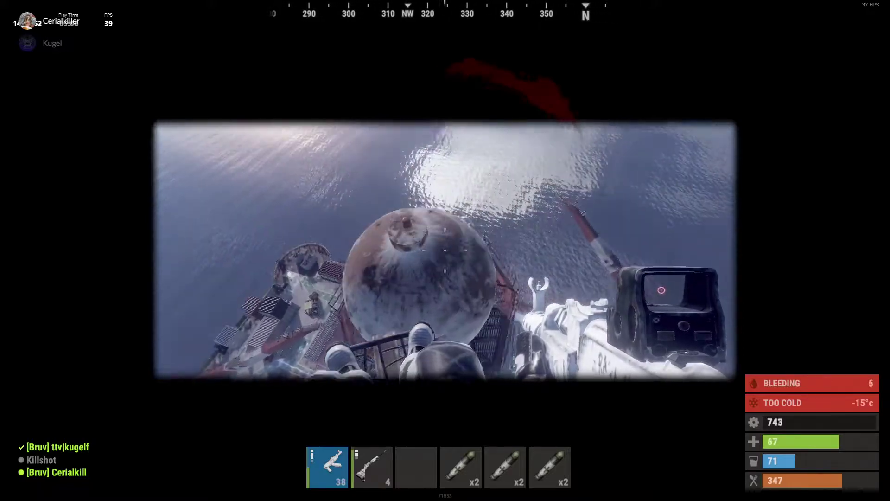
key(6)
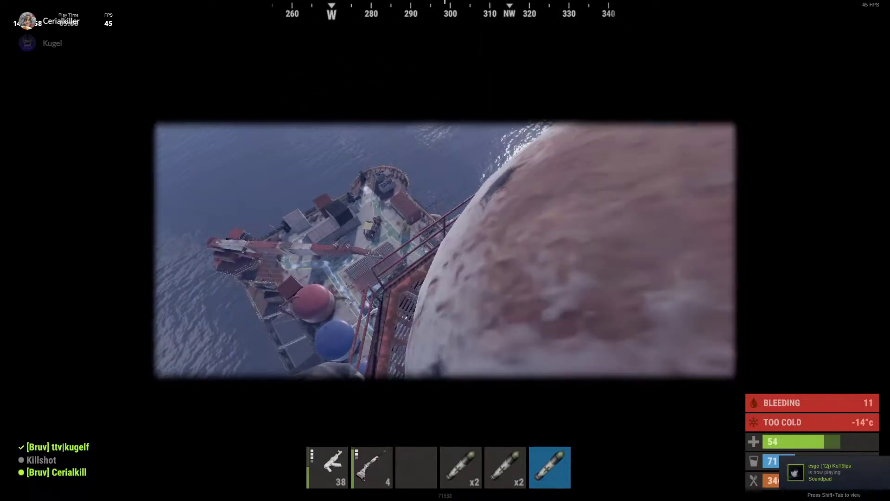
click(445, 251)
key(5)
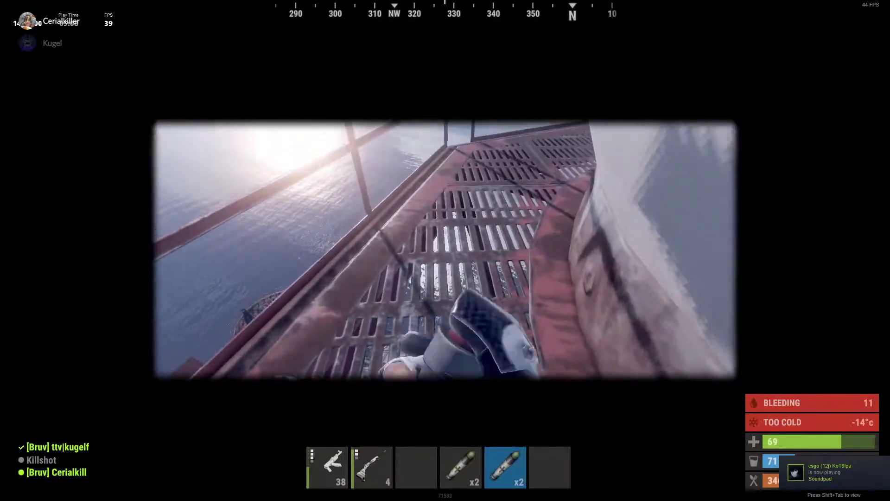
key(Tab)
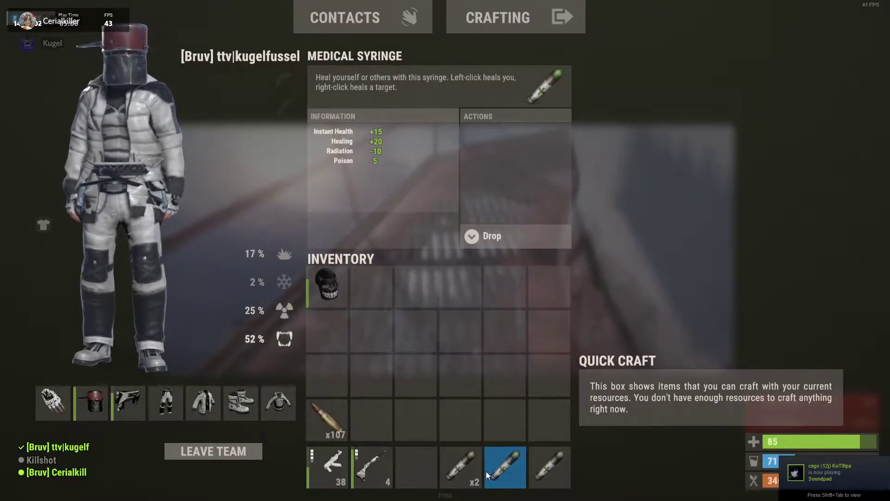
drag(438, 469, 505, 463)
key(Tab)
key(1)
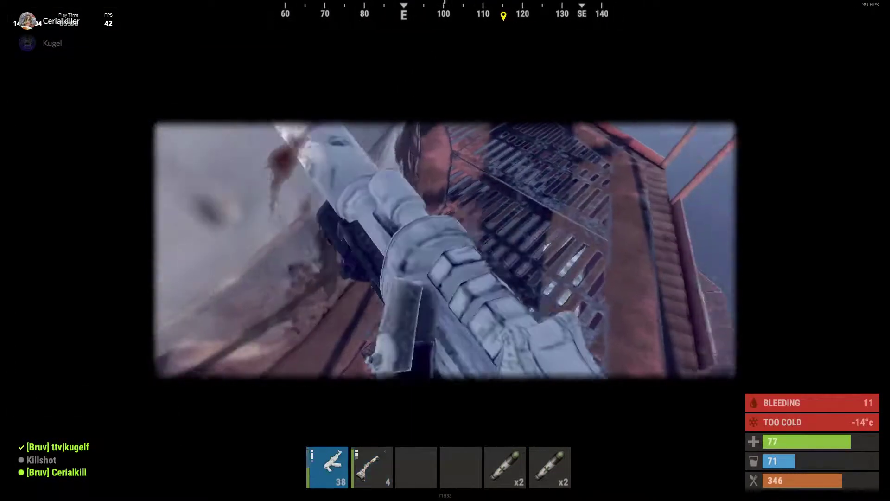
key(6)
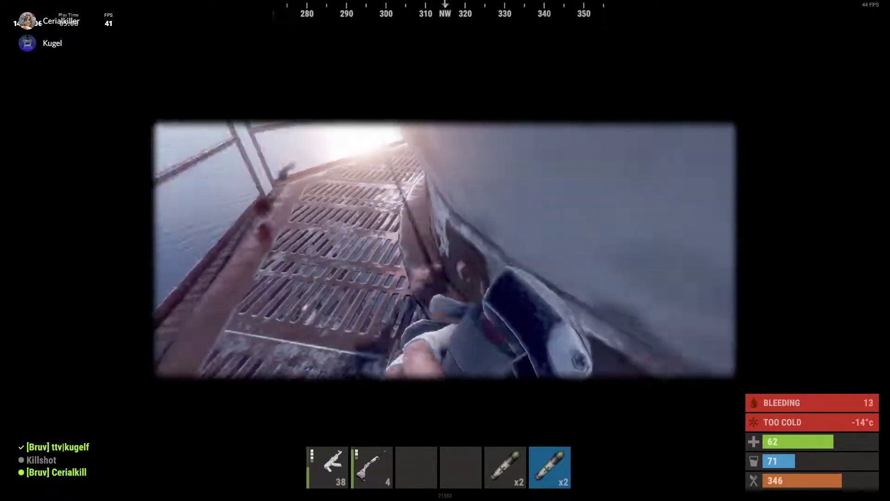
key(2)
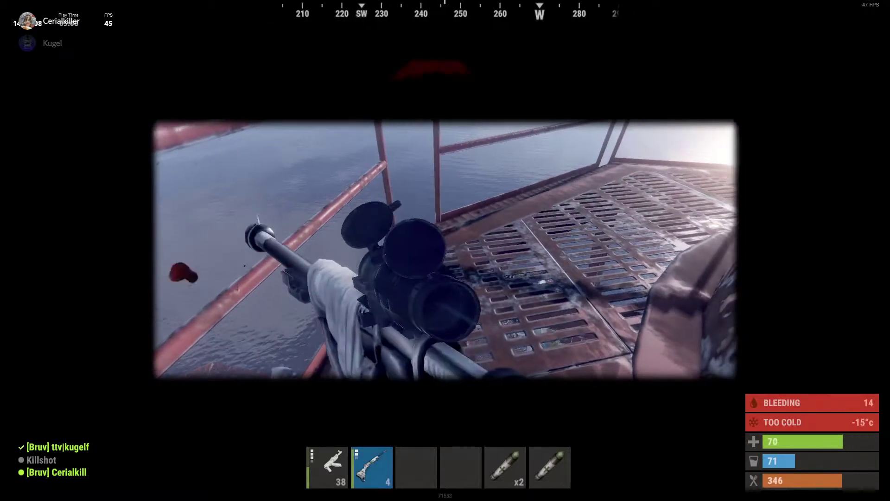
key(1)
key(6)
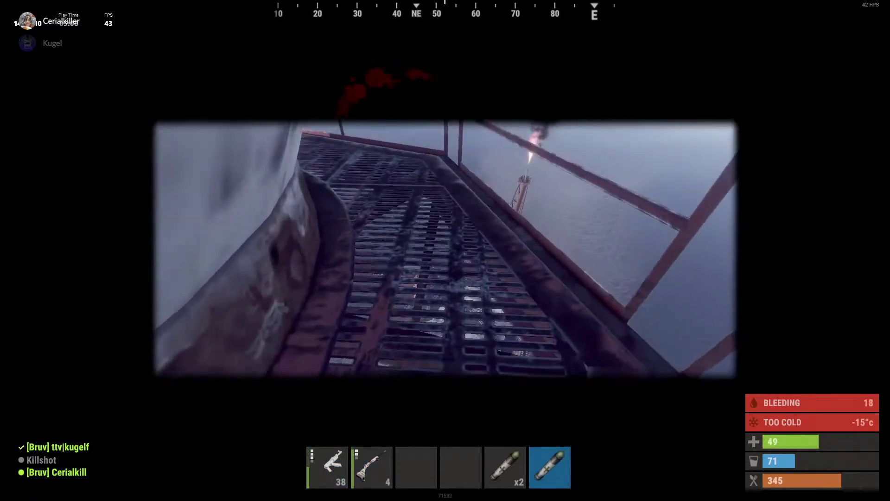
click(445, 251)
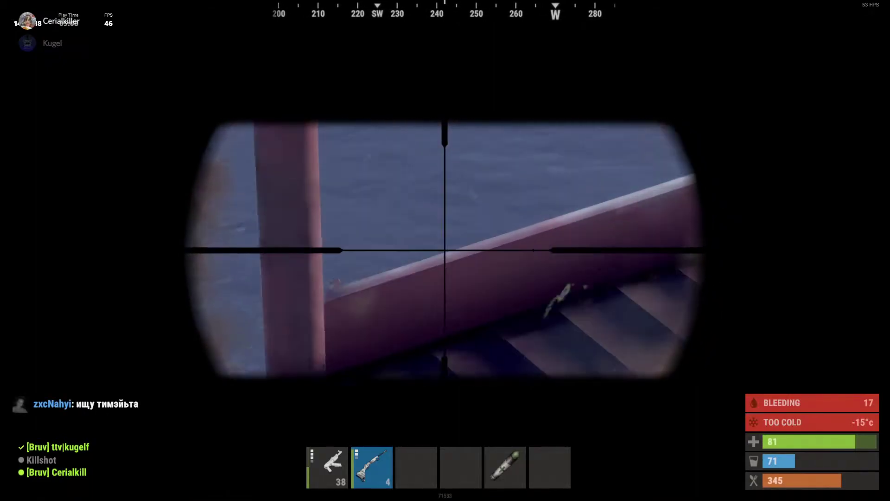
click(445, 251)
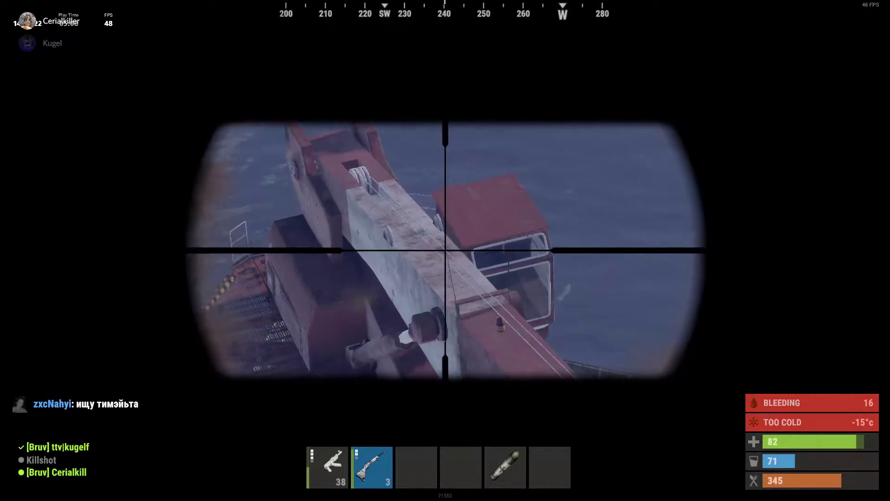
right_click(446, 250)
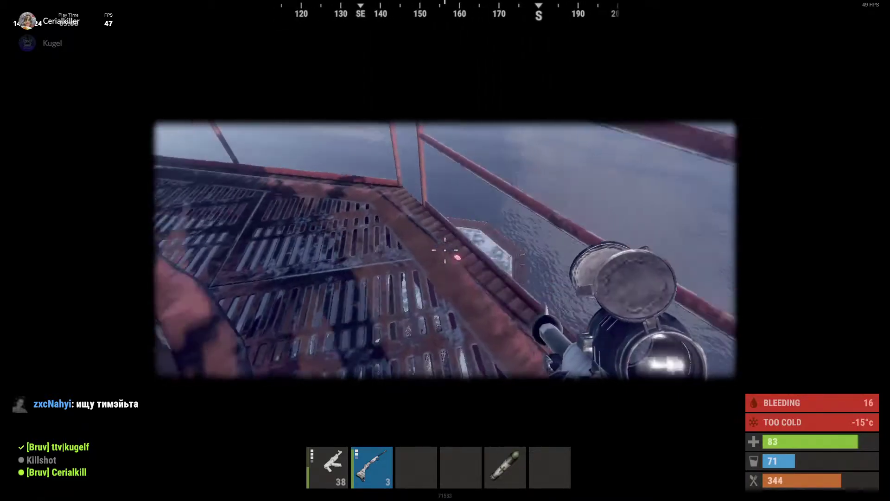
key(w)
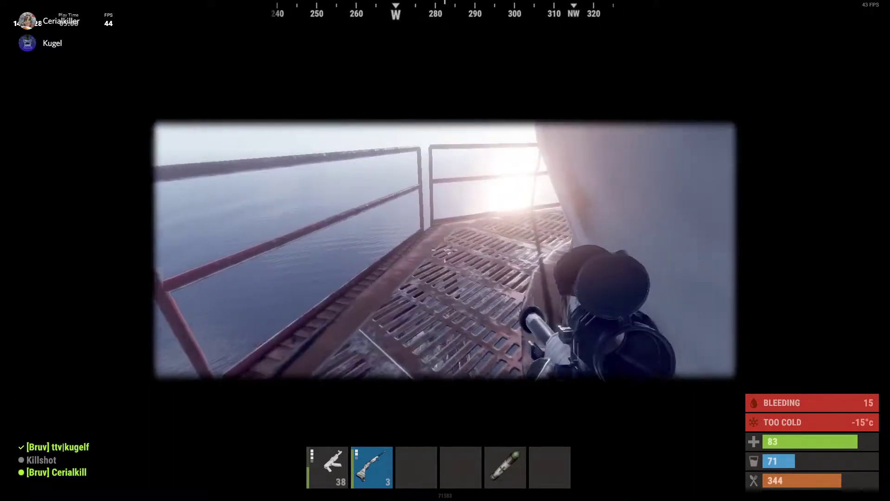
right_click(446, 251)
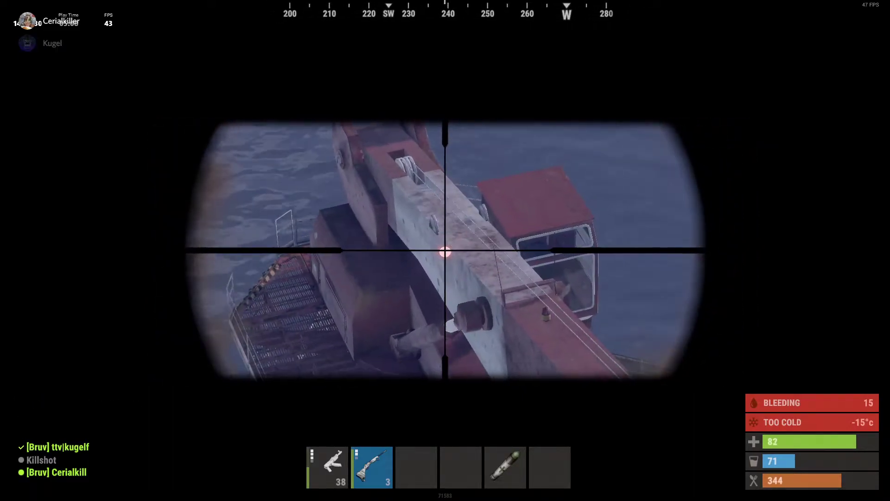
right_click(445, 251)
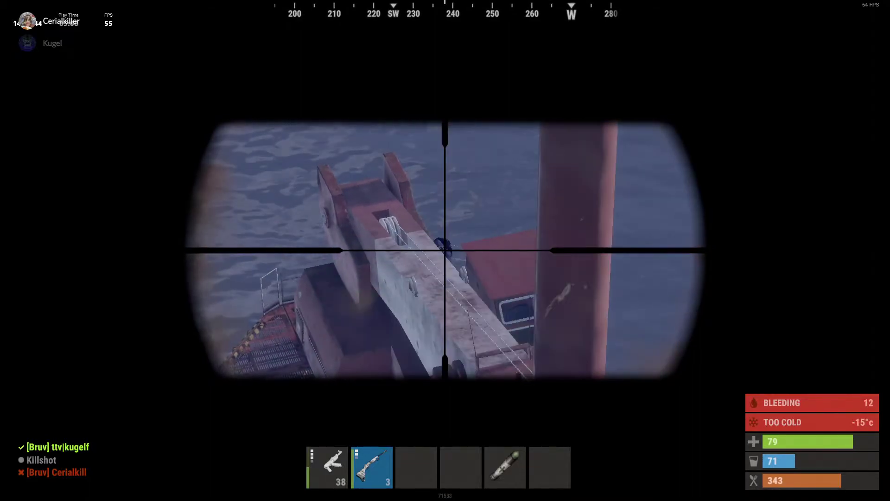
right_click(445, 251)
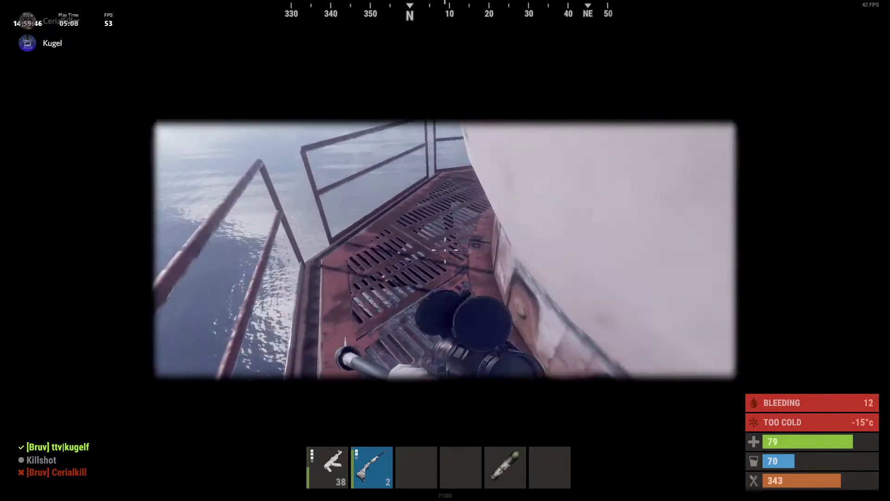
key(1)
key(5)
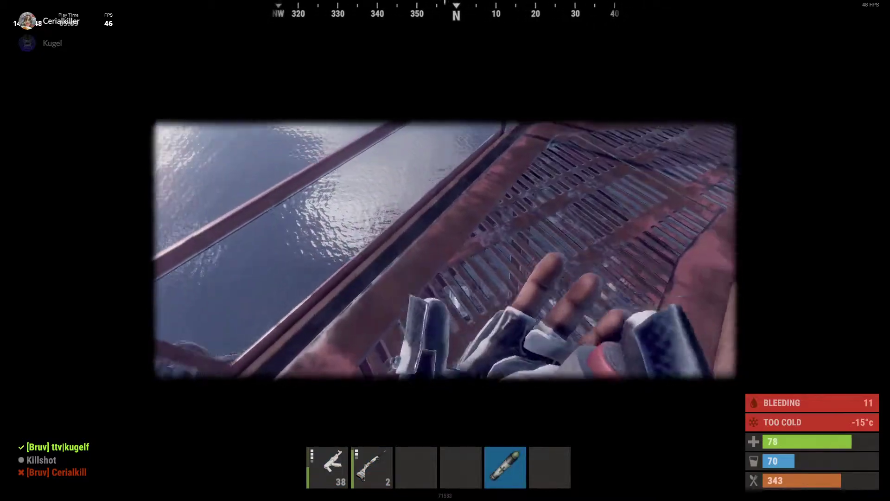
click(446, 250)
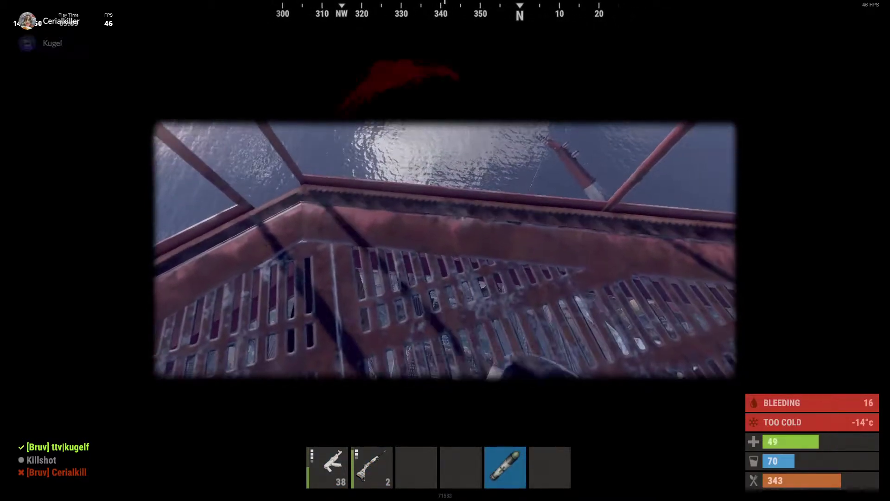
key(2)
right_click(445, 251)
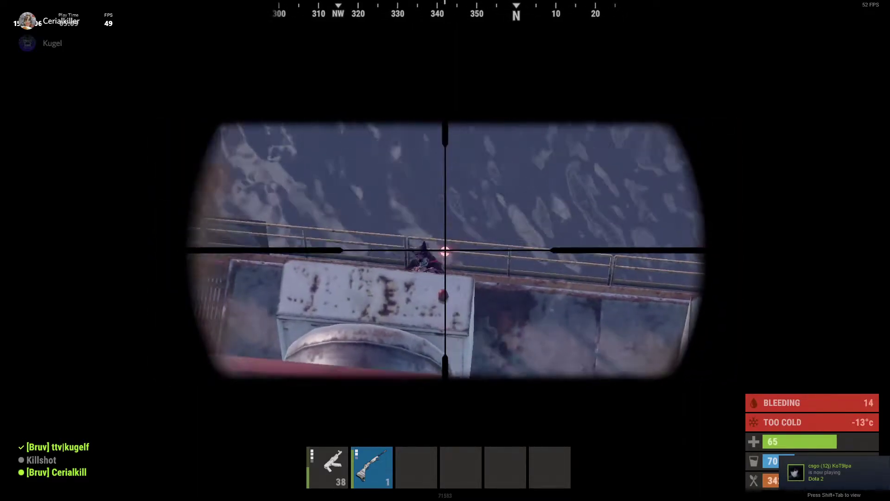
click(445, 250)
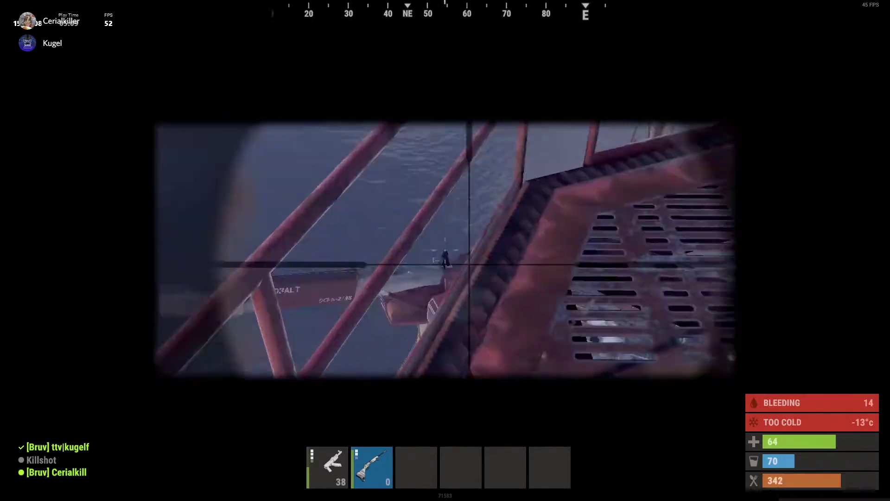
key(r)
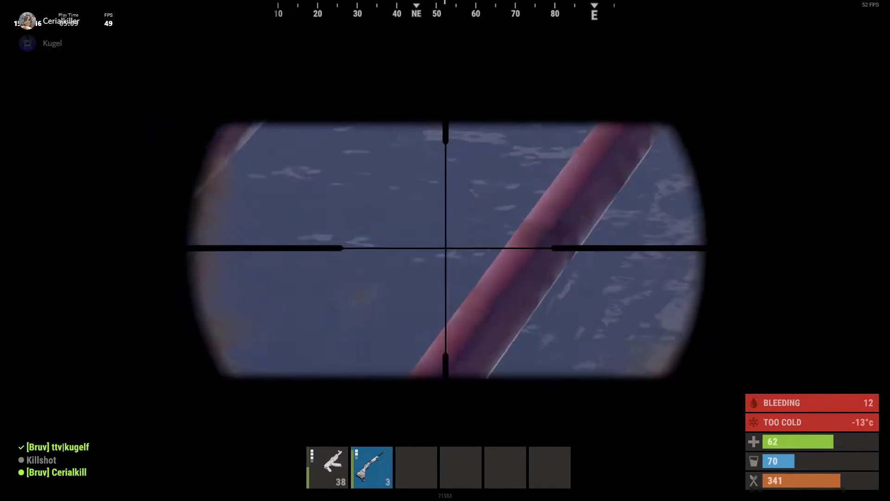
right_click(445, 251)
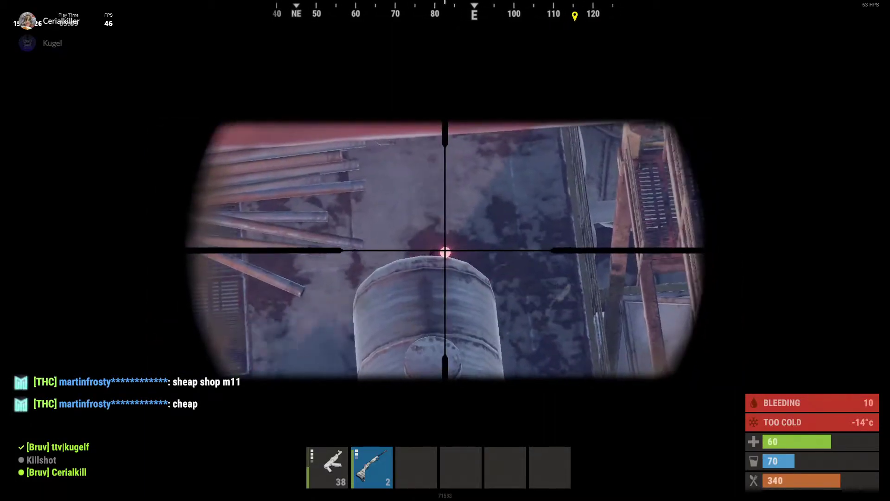
click(445, 251)
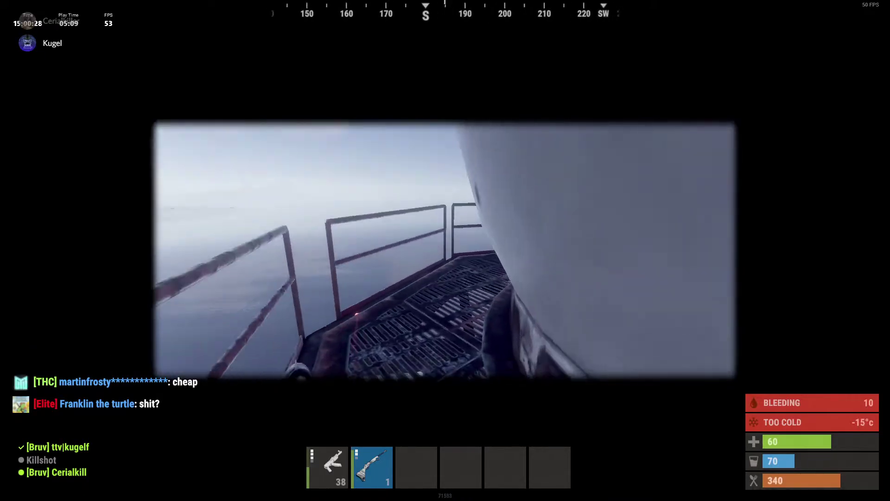
key(r)
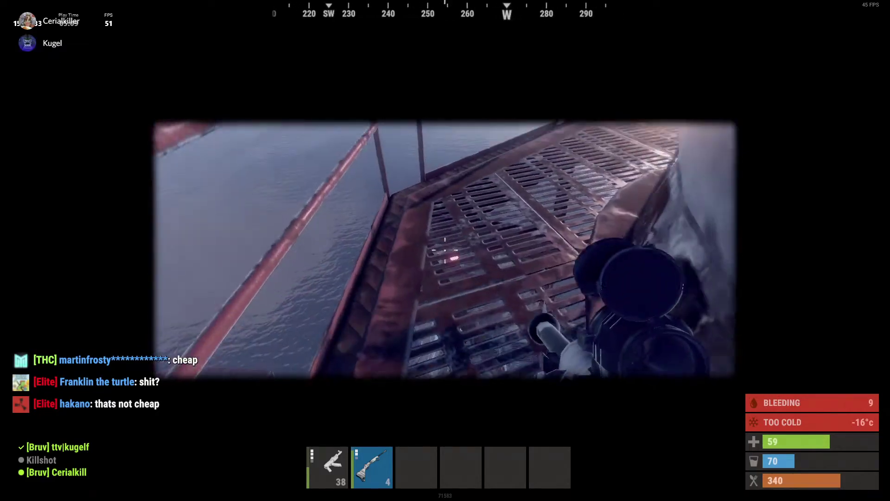
right_click(446, 251)
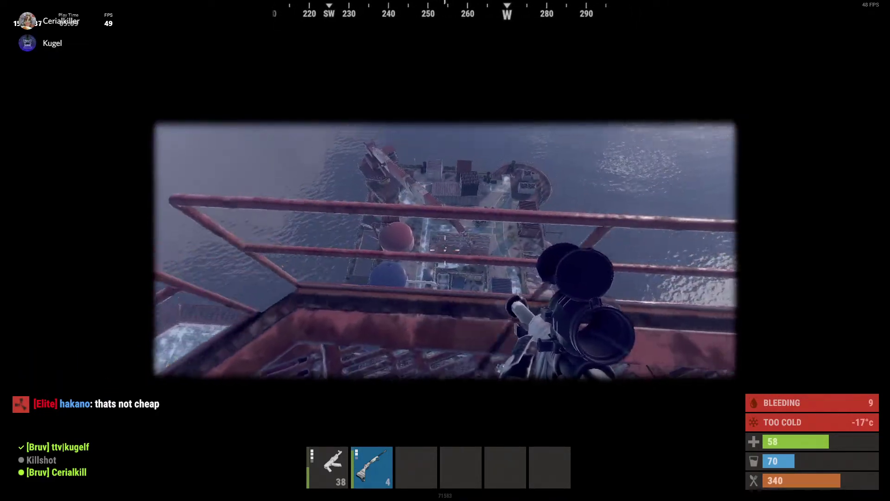
key(Tab)
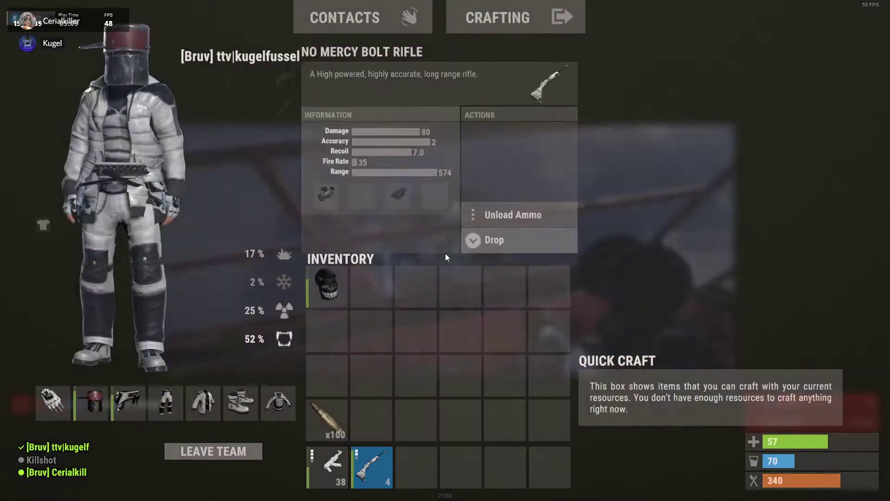